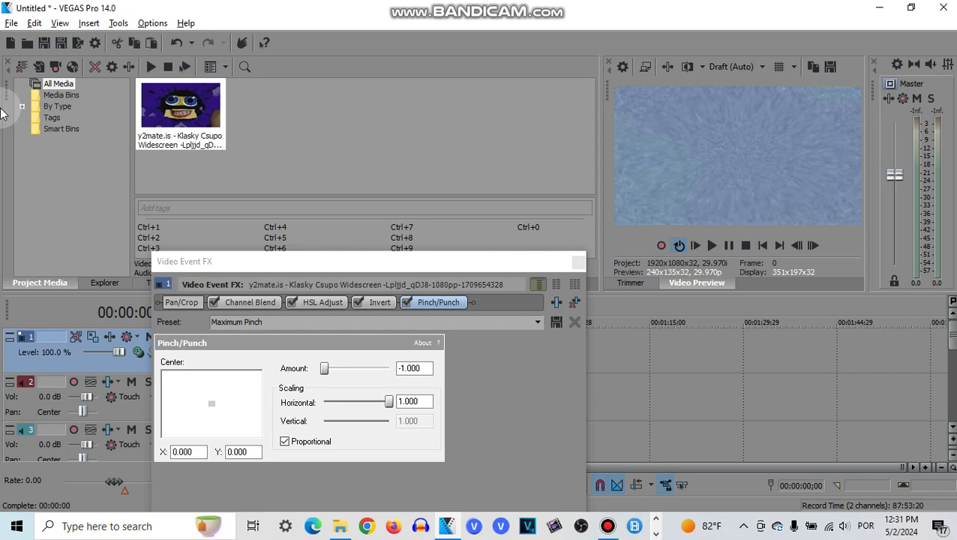
- Save the HSL Adjust effect's current settings on the video event as a preset named "G Major 64"
click(262, 302)
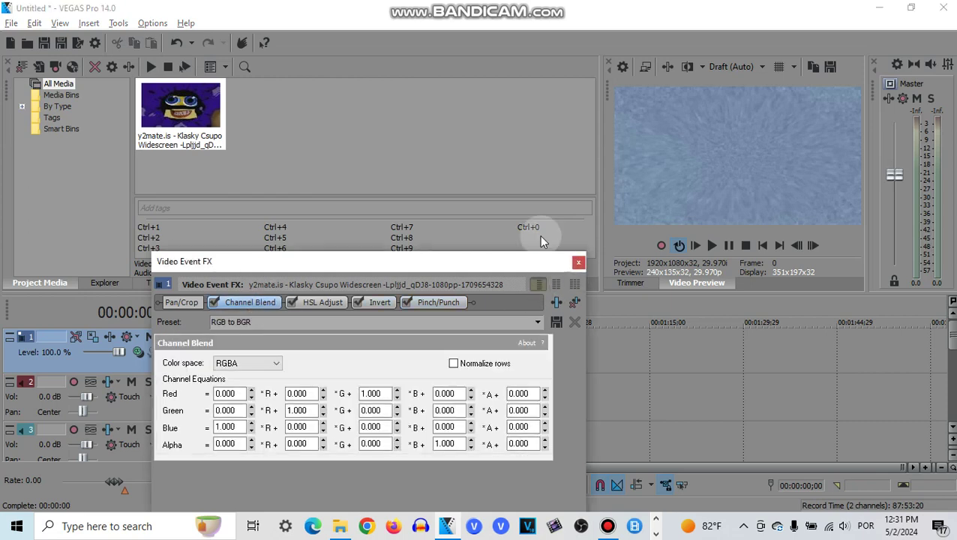
click(325, 304)
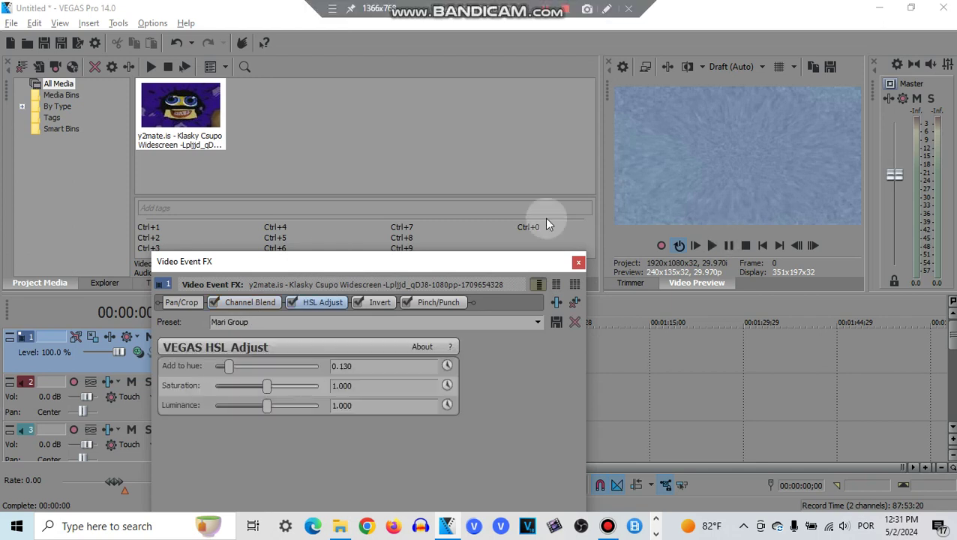
click(283, 321)
text(G)
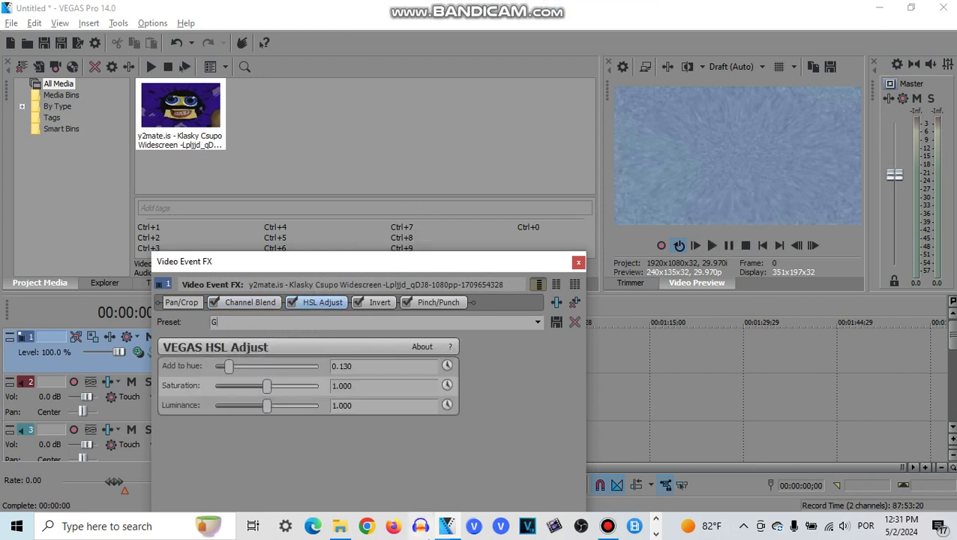
text( Major)
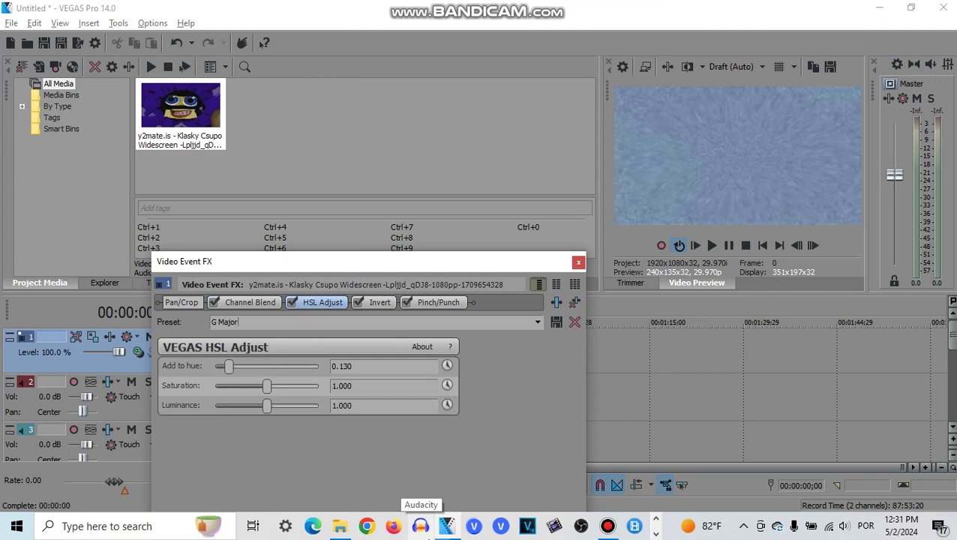
text( 64)
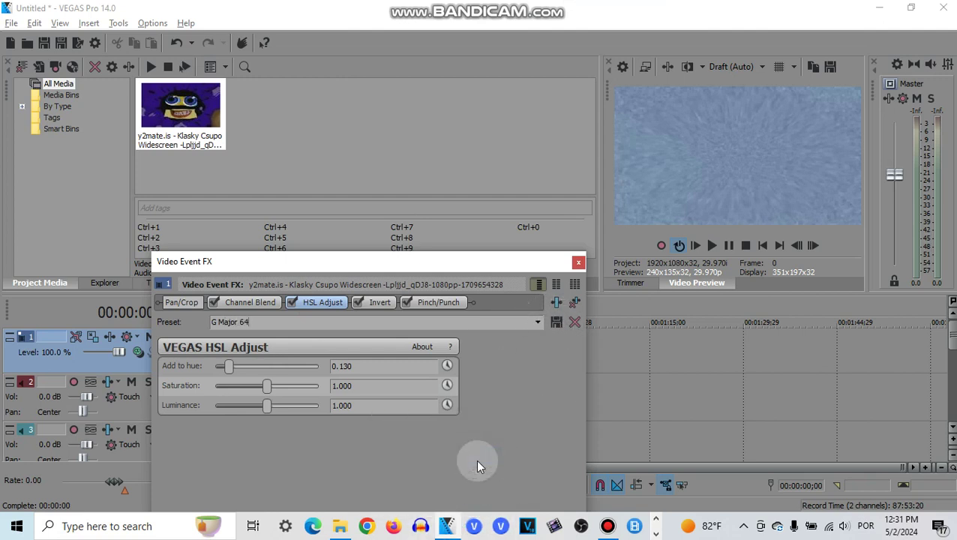
click(557, 322)
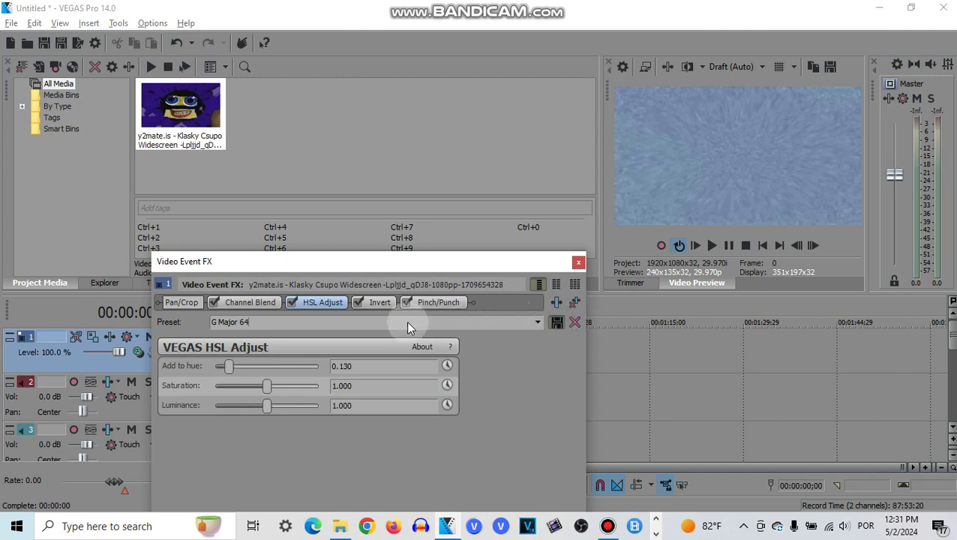
- Review the Invert and Pinch/Punch settings in the video event's effect chain, and close the effects window
click(358, 302)
click(380, 302)
key(Escape)
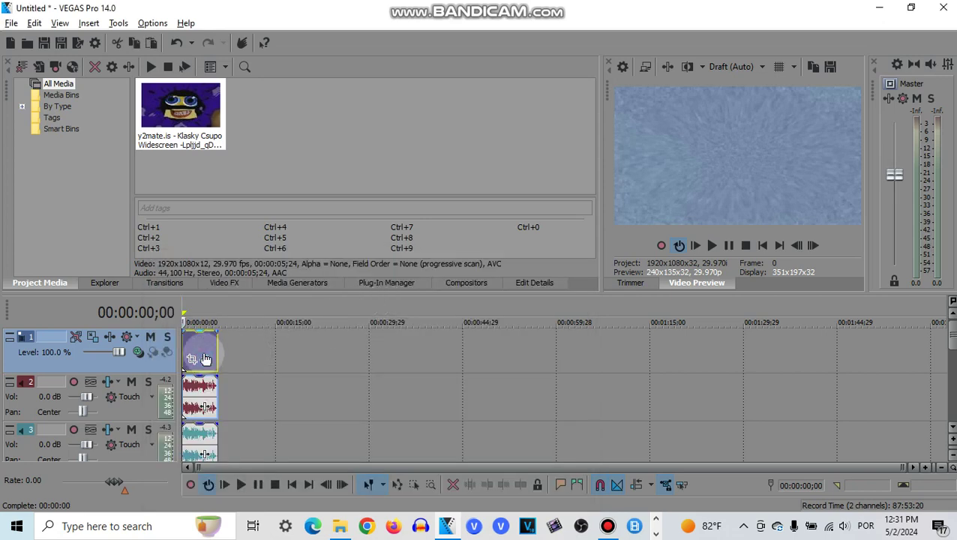
click(205, 359)
click(382, 303)
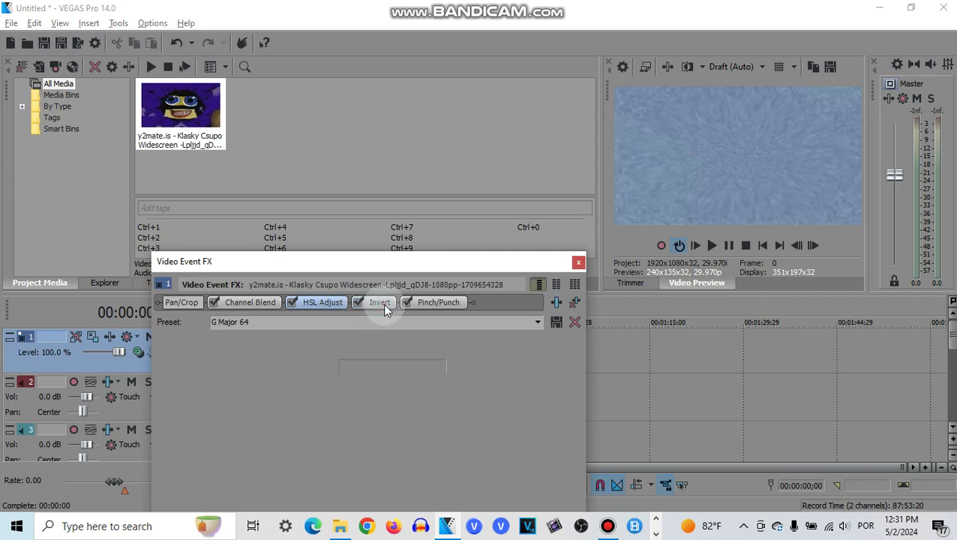
click(450, 302)
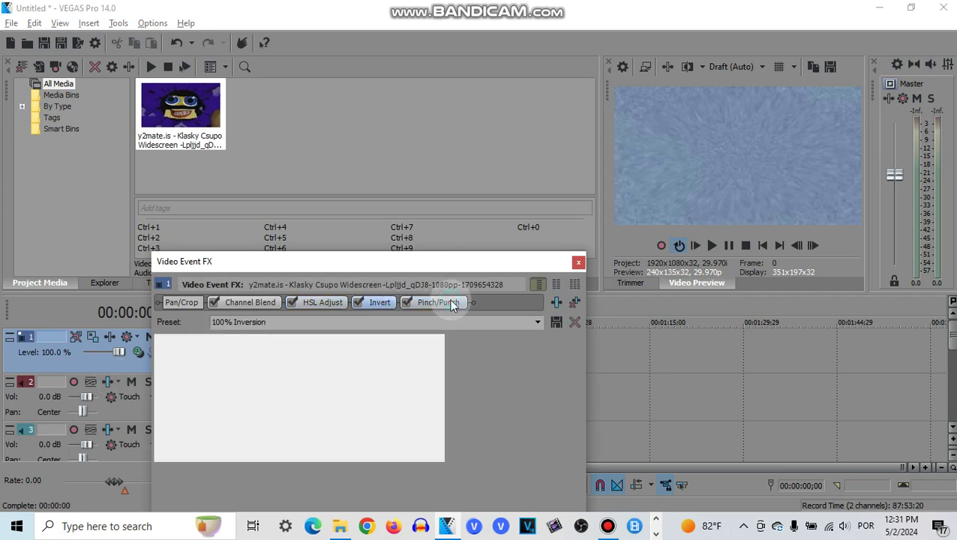
click(580, 264)
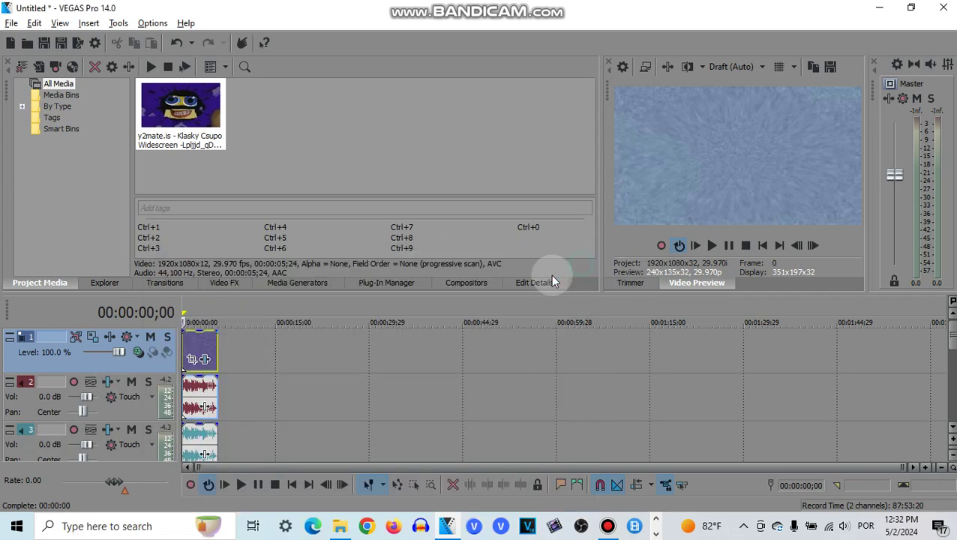
- Check the time stretch and pitch shift properties of the audio events on tracks 2 and 3
click(197, 396)
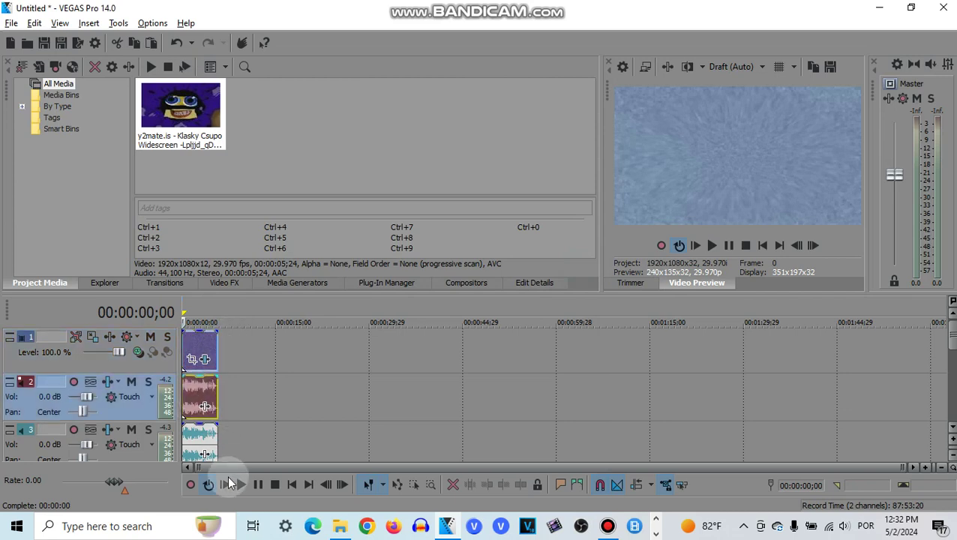
right_click(199, 398)
click(249, 506)
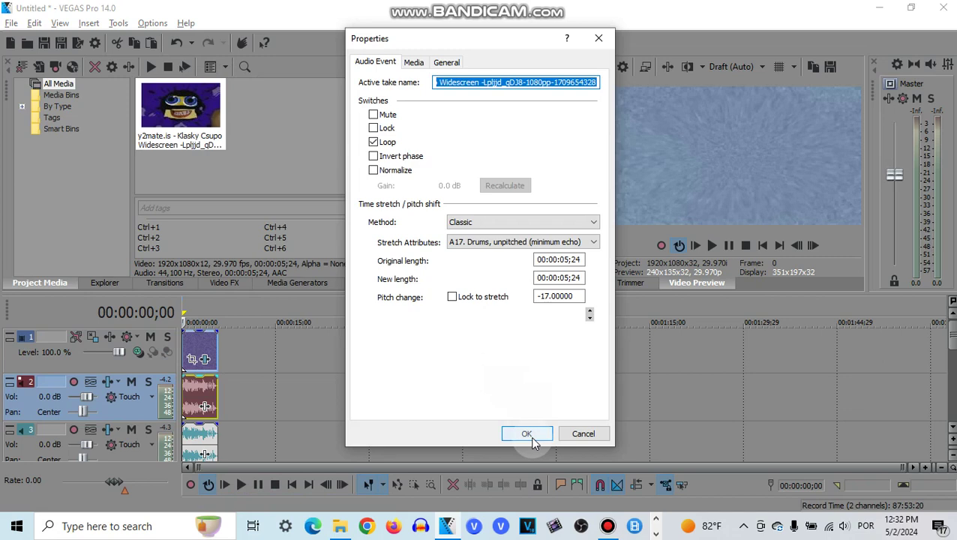
click(527, 435)
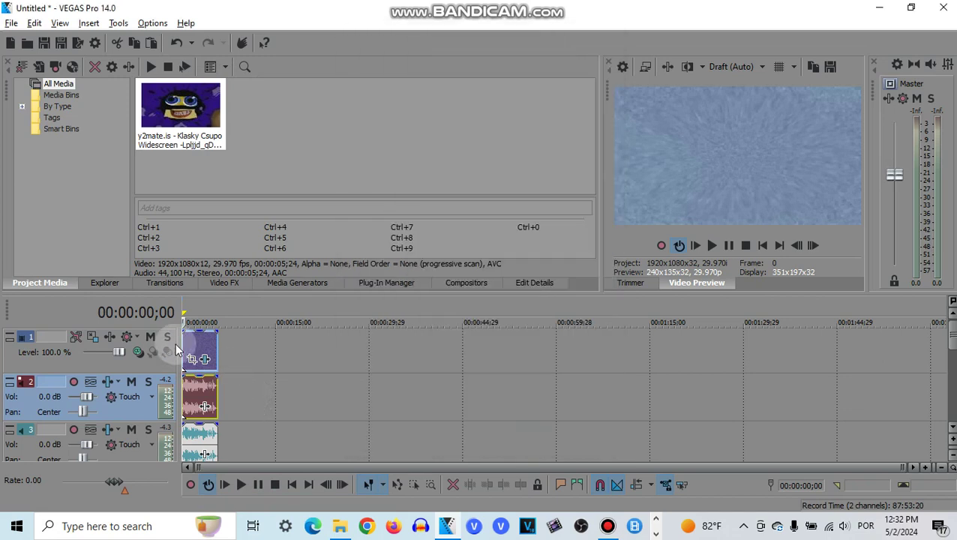
right_click(192, 435)
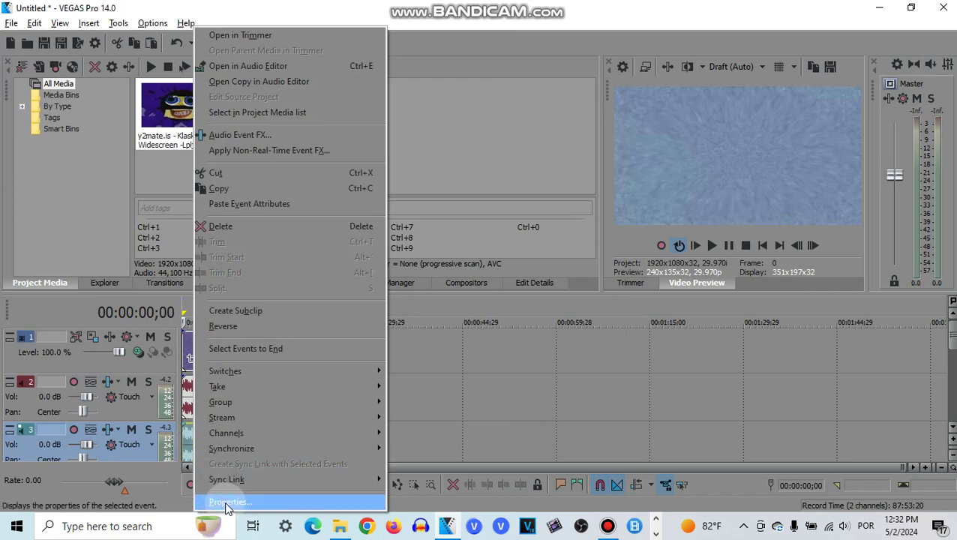
click(217, 502)
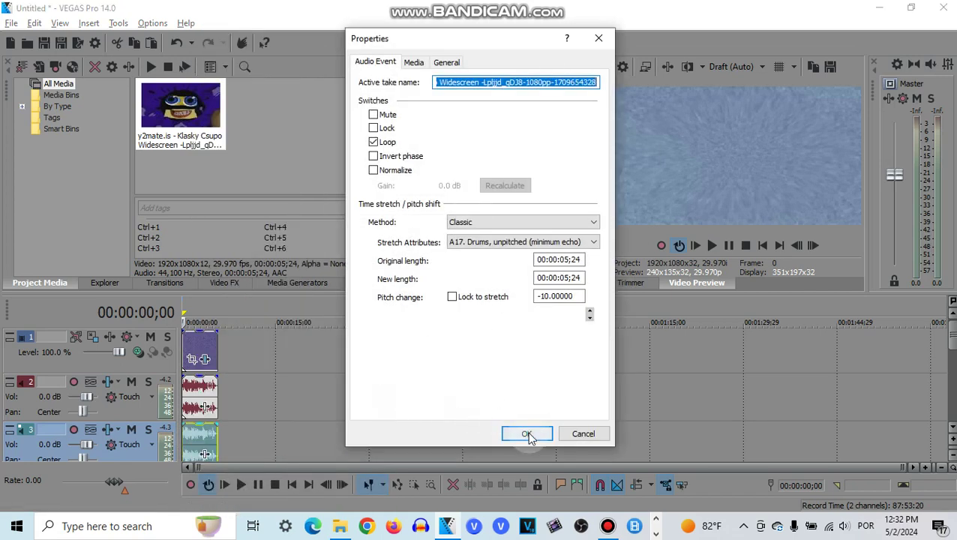
click(528, 433)
- Check the time stretch and pitch shift properties of the audio events on tracks 4 and 5
scroll(946, 339, down, 1)
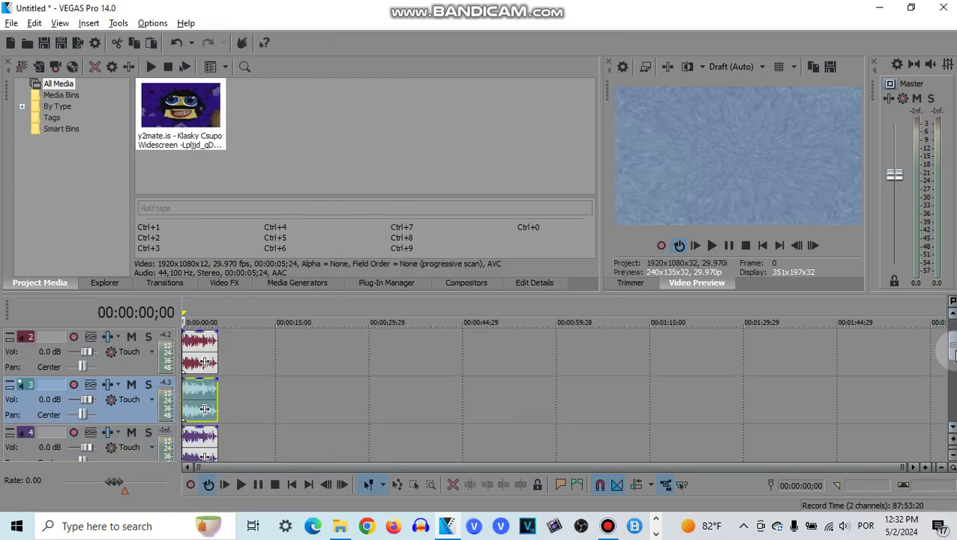
scroll(951, 366, down, 2)
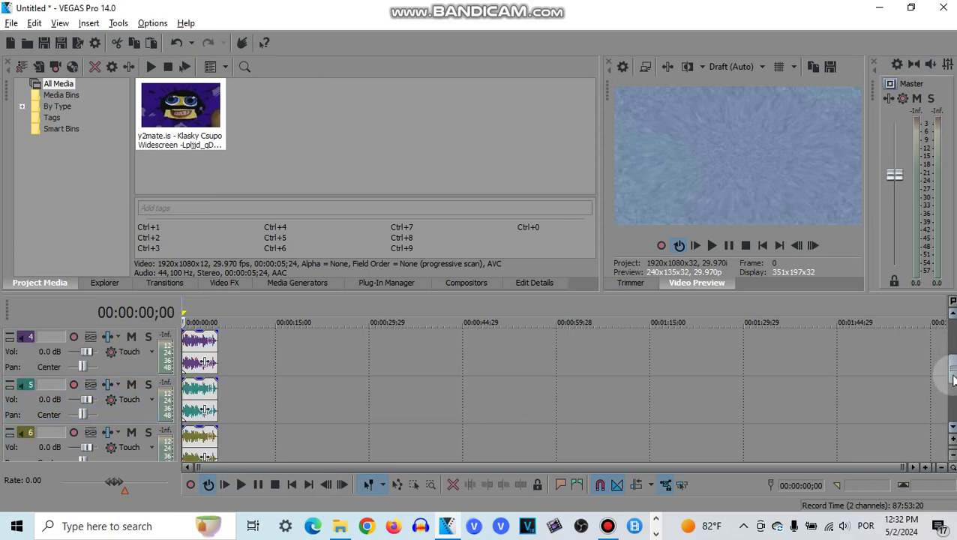
click(189, 349)
right_click(189, 349)
click(244, 505)
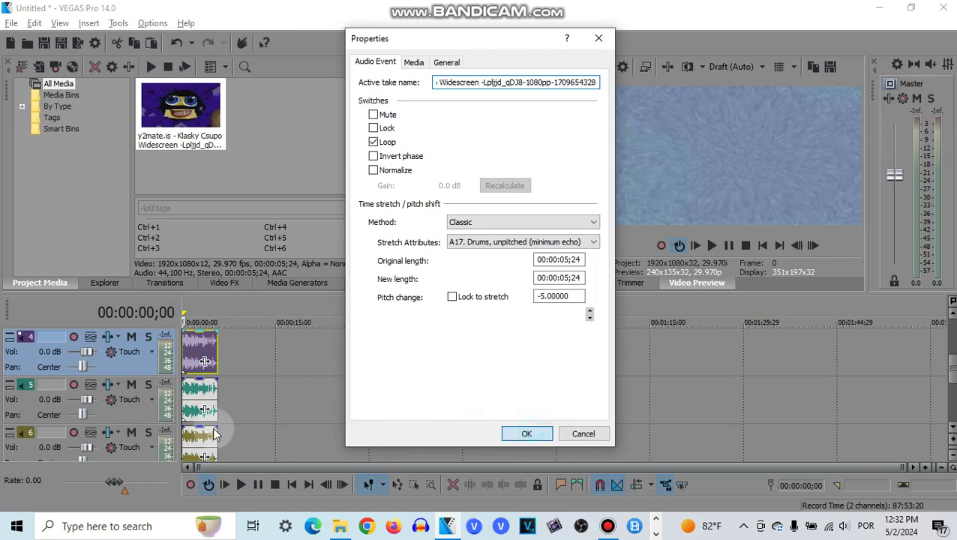
click(525, 434)
click(191, 390)
right_click(190, 390)
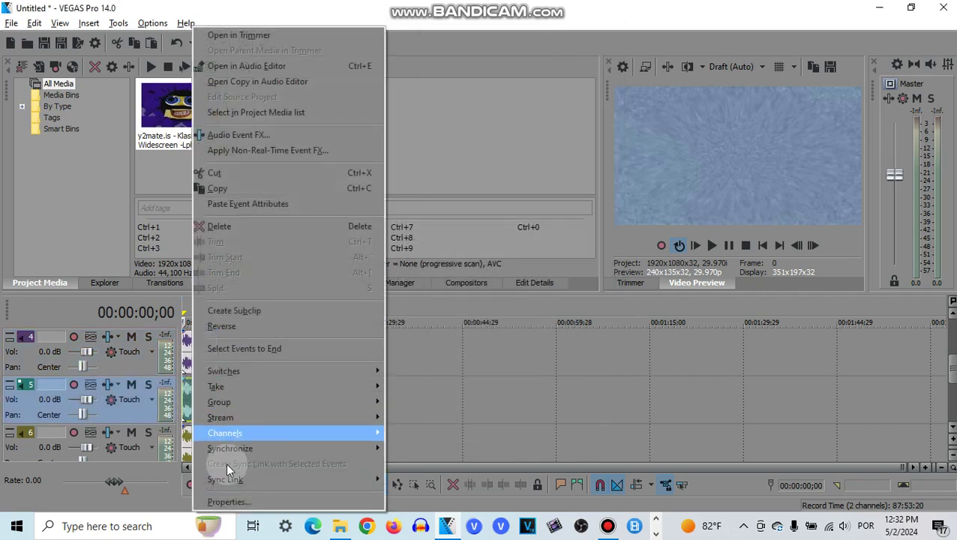
click(225, 502)
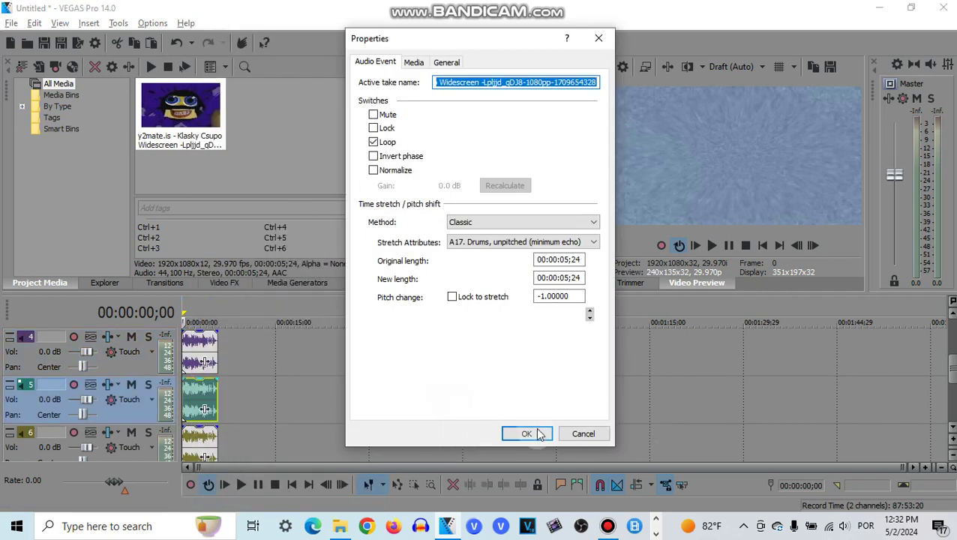
click(527, 433)
- Check the time stretch and pitch shift properties of the audio events on tracks 6 and 7
click(197, 443)
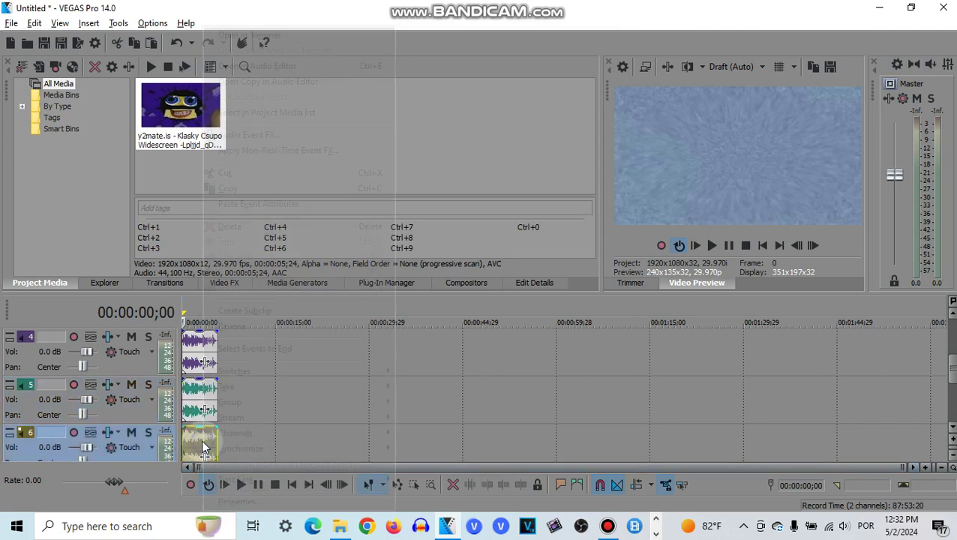
right_click(197, 442)
click(248, 502)
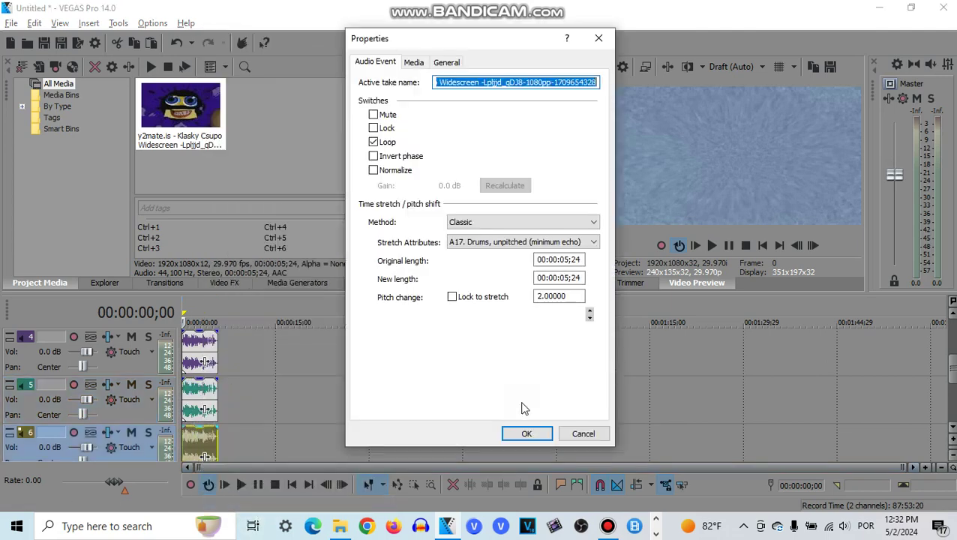
click(527, 433)
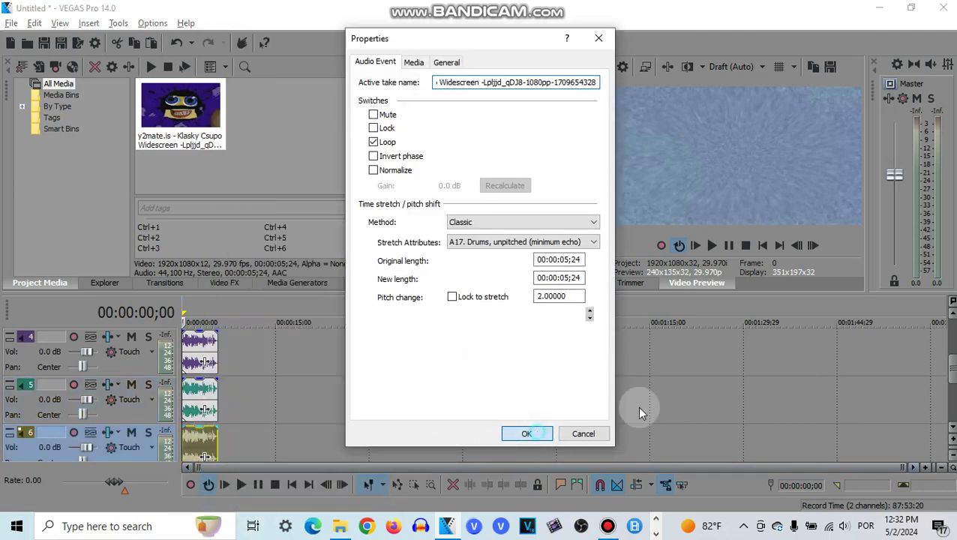
scroll(563, 390, down, 3)
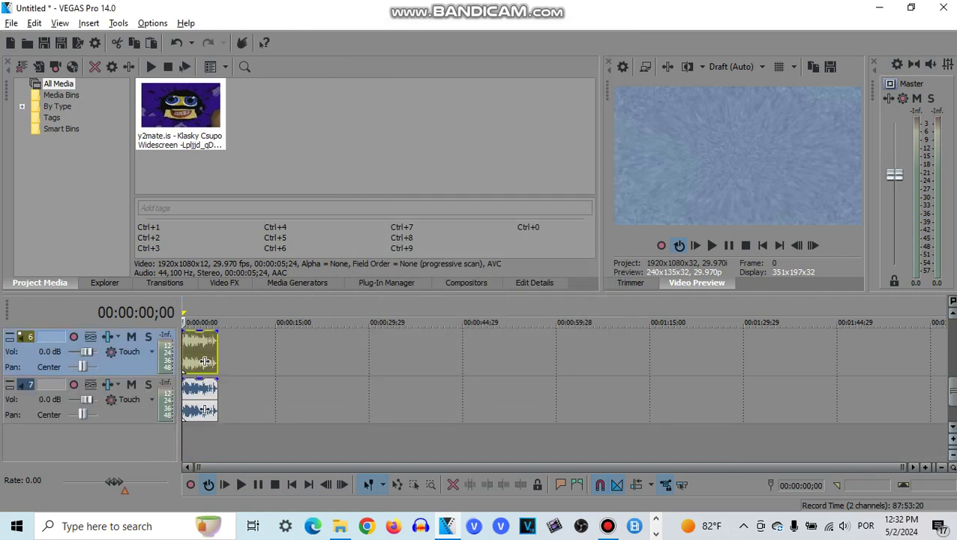
click(952, 427)
right_click(207, 350)
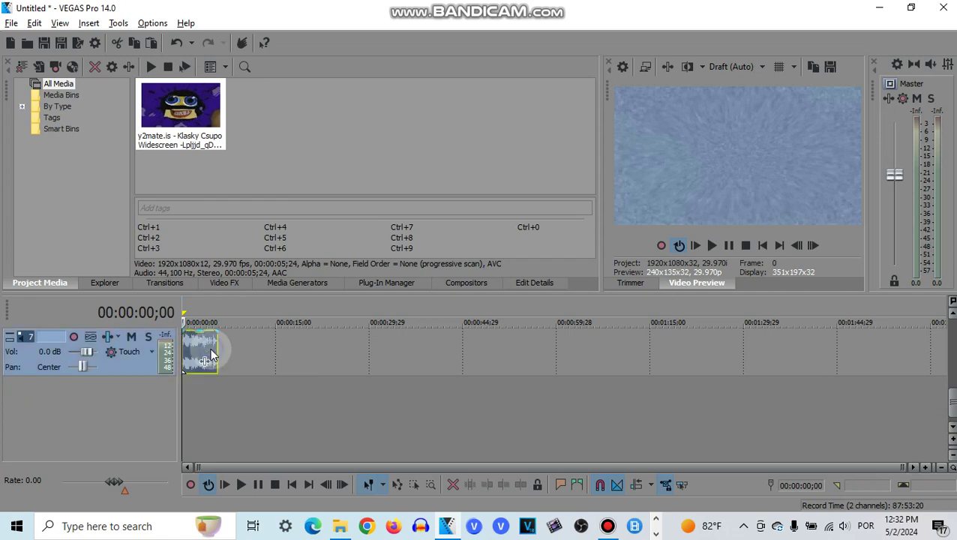
click(248, 502)
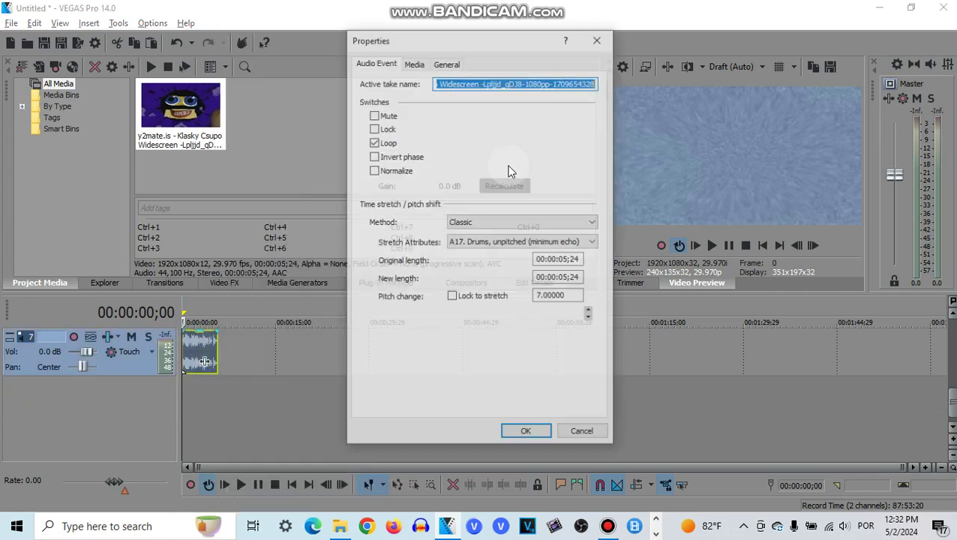
click(526, 434)
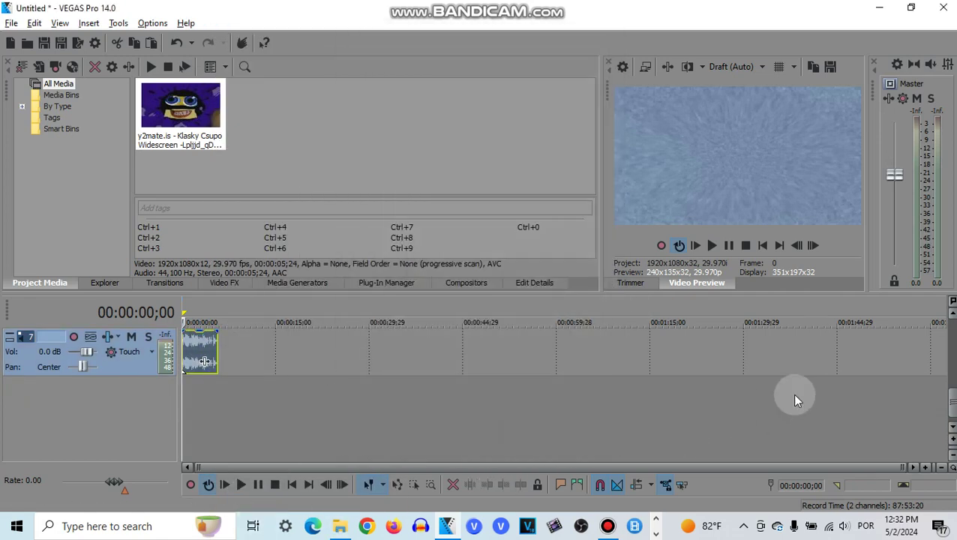
drag(952, 398, 952, 330)
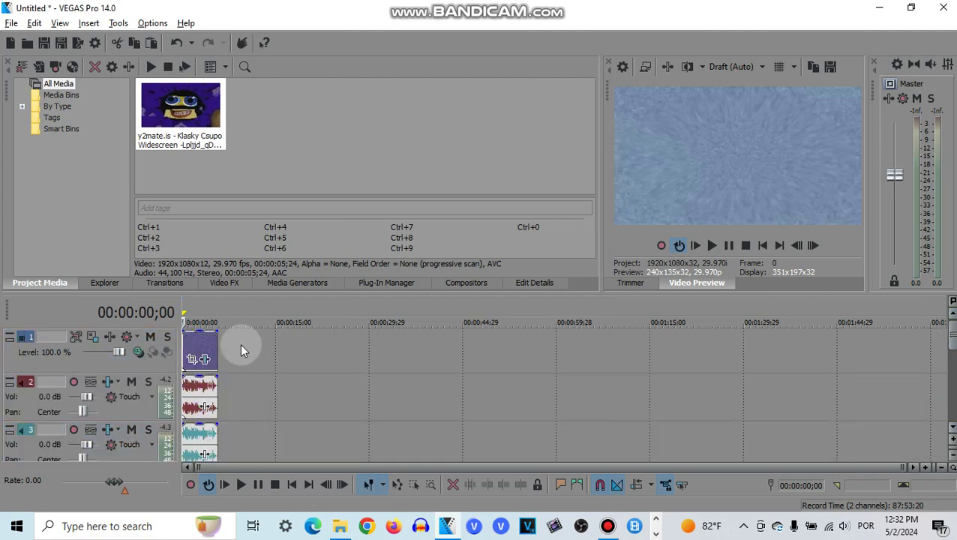
click(196, 347)
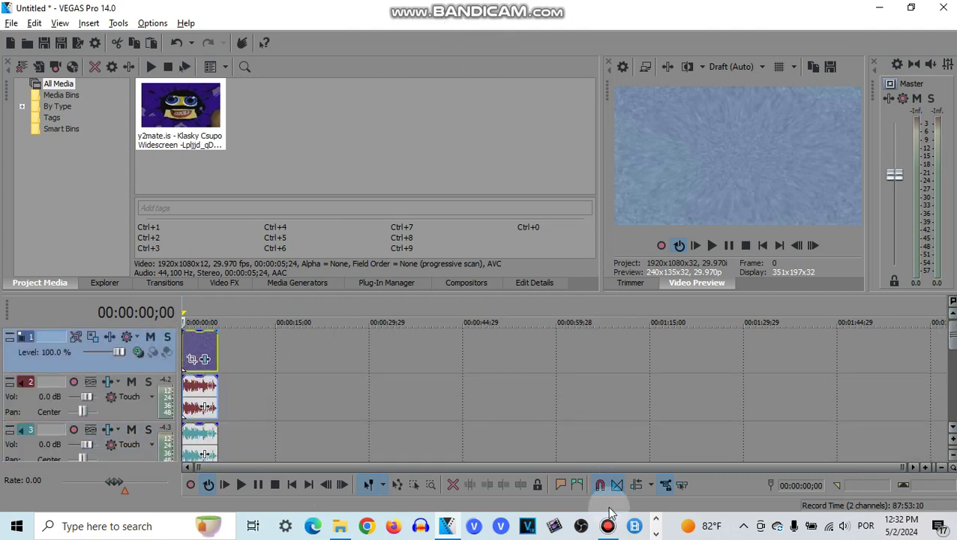
click(607, 529)
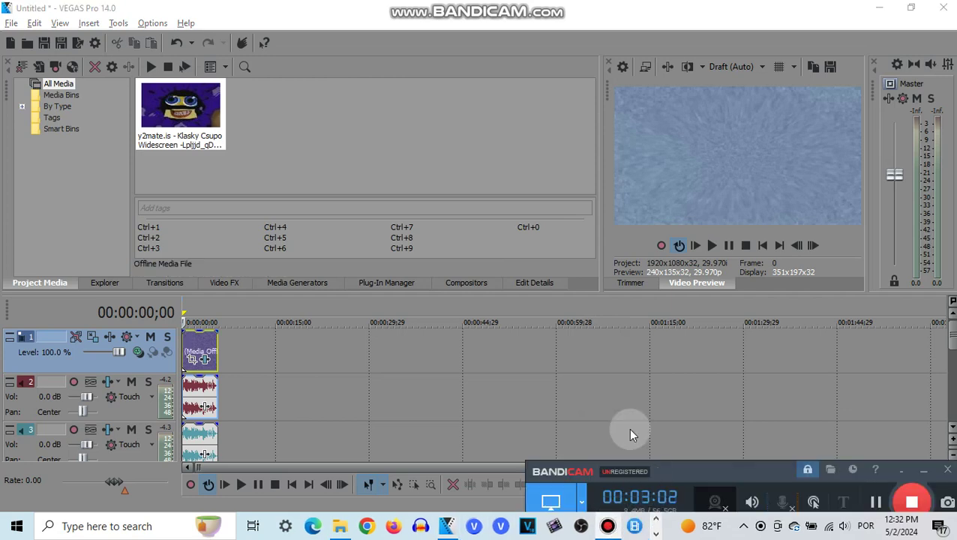
click(557, 497)
mouse_move(615, 354)
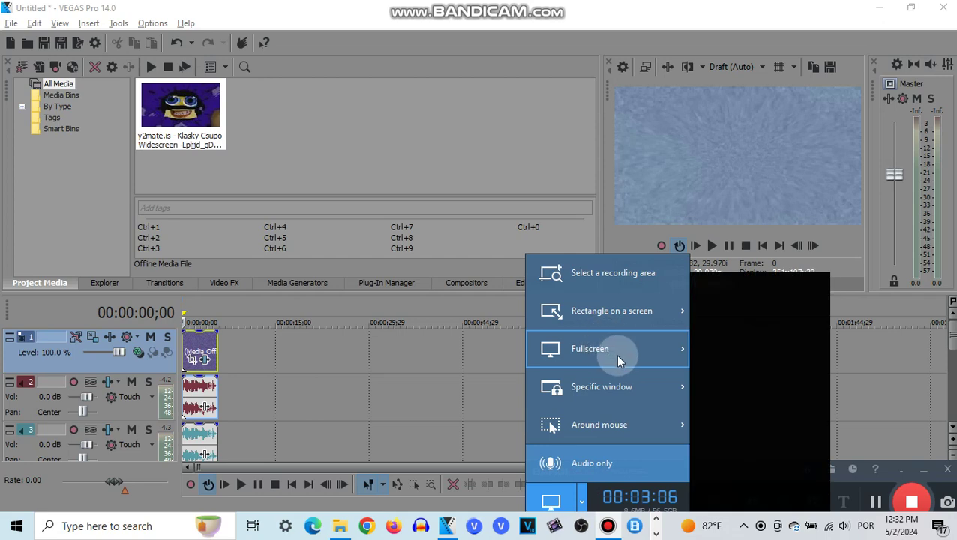
click(724, 303)
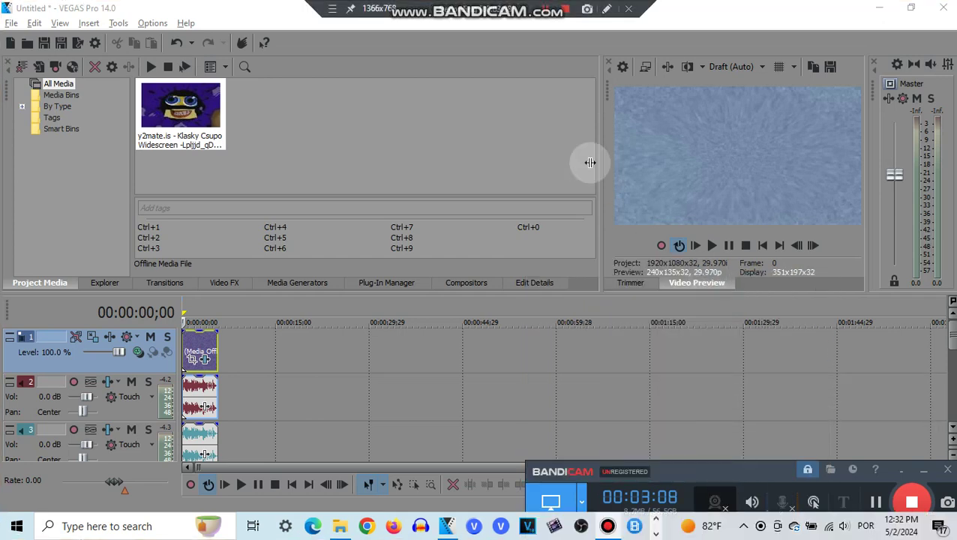
- Turn on Bandicam's screen drawing mode and handwrite "SOUND:" in red pencil above the timeline
click(603, 10)
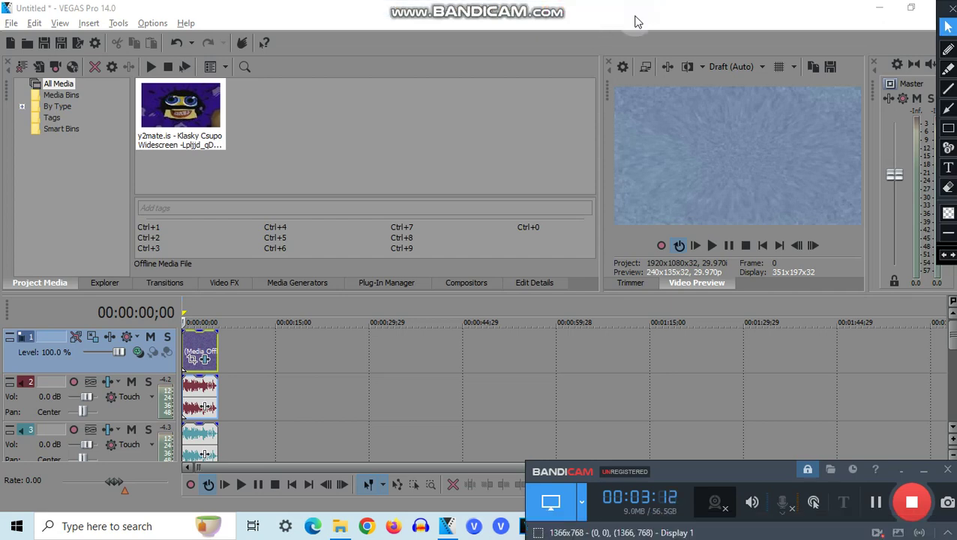
click(948, 49)
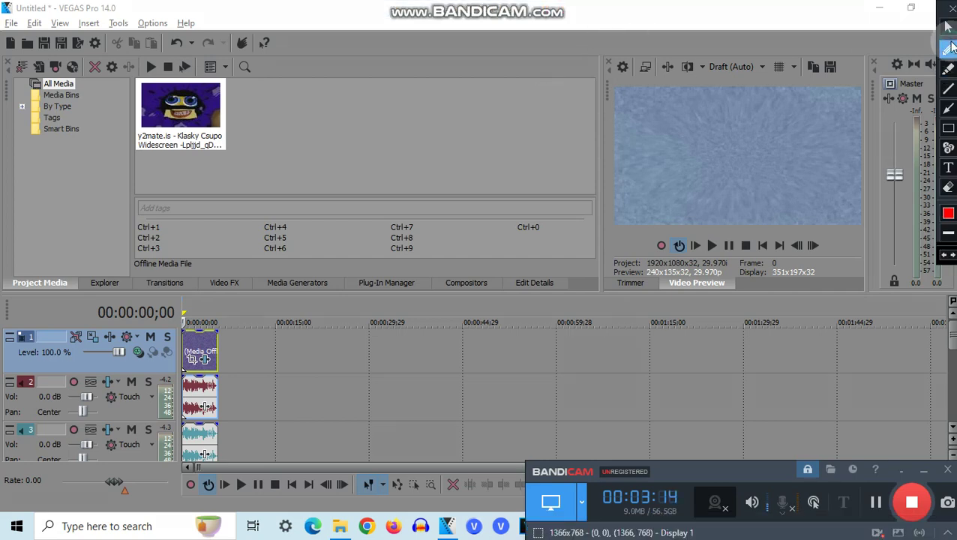
mouse_move(346, 66)
mouse_down()
mouse_move(323, 87)
mouse_move(339, 108)
mouse_move(317, 121)
mouse_up()
mouse_move(380, 70)
mouse_down()
mouse_move(362, 126)
mouse_move(393, 130)
mouse_move(405, 94)
mouse_move(378, 66)
mouse_move(436, 123)
mouse_move(435, 139)
mouse_move(459, 133)
mouse_move(471, 83)
mouse_up()
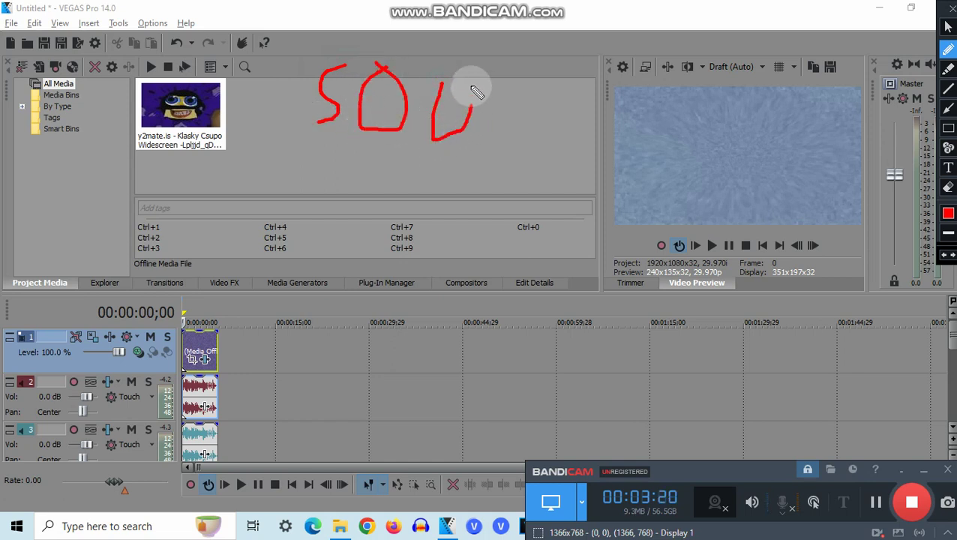
mouse_move(495, 147)
mouse_down()
mouse_move(499, 96)
mouse_move(520, 124)
mouse_move(530, 83)
mouse_move(537, 167)
mouse_up()
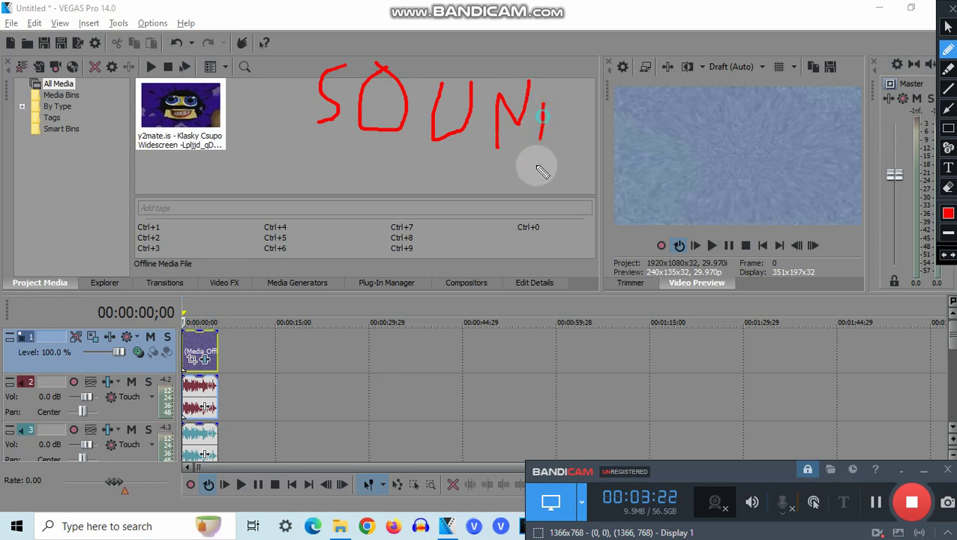
mouse_move(545, 112)
mouse_down()
mouse_move(551, 170)
mouse_move(529, 178)
mouse_up()
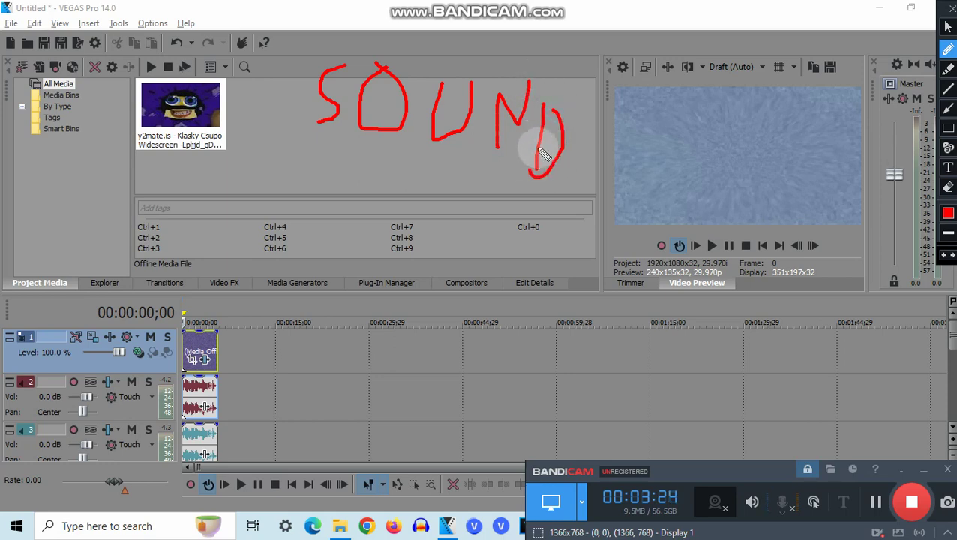
click(578, 108)
click(578, 182)
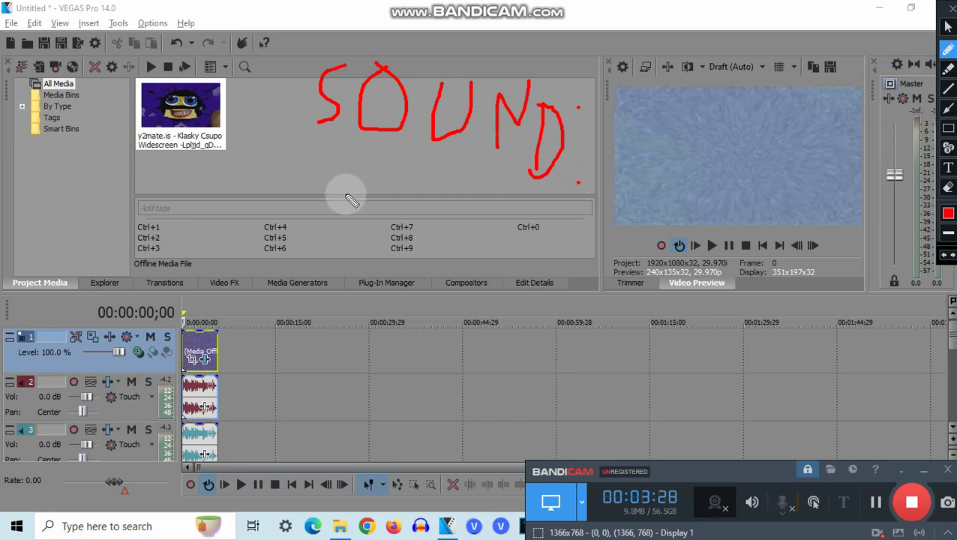
- Handwrite "G MAJOR" in red on a second line below the "SOUND:" heading
click(276, 191)
mouse_move(266, 236)
mouse_down()
mouse_move(321, 226)
mouse_move(366, 199)
mouse_move(395, 199)
mouse_move(407, 246)
mouse_move(430, 201)
mouse_move(447, 261)
mouse_up()
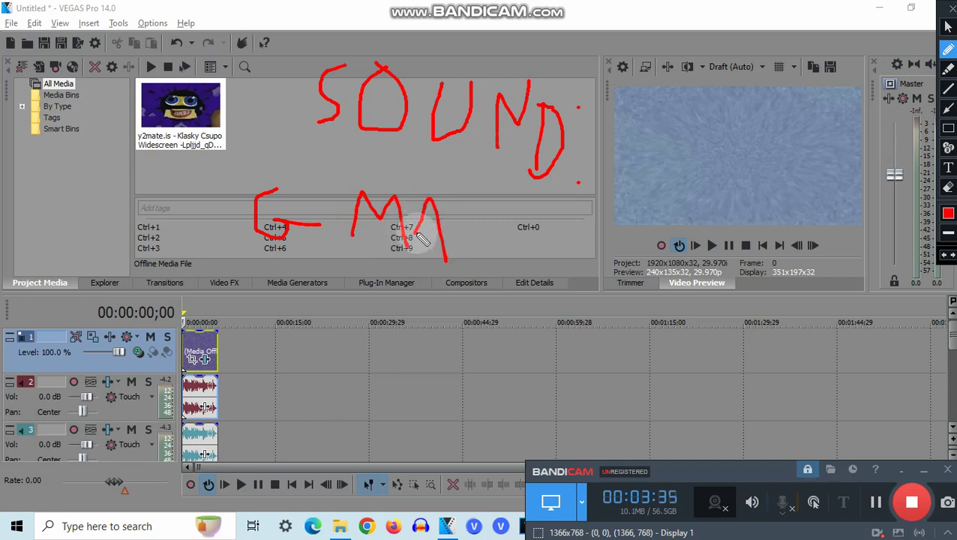
mouse_move(416, 219)
mouse_down()
mouse_move(501, 224)
mouse_move(474, 255)
mouse_up()
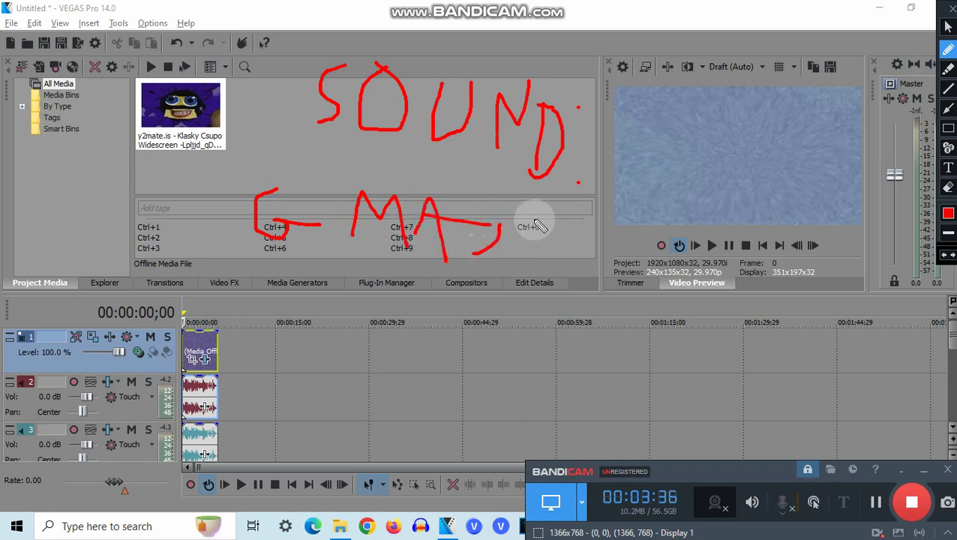
mouse_move(530, 220)
mouse_down()
mouse_move(509, 268)
mouse_move(557, 228)
mouse_move(507, 223)
mouse_up()
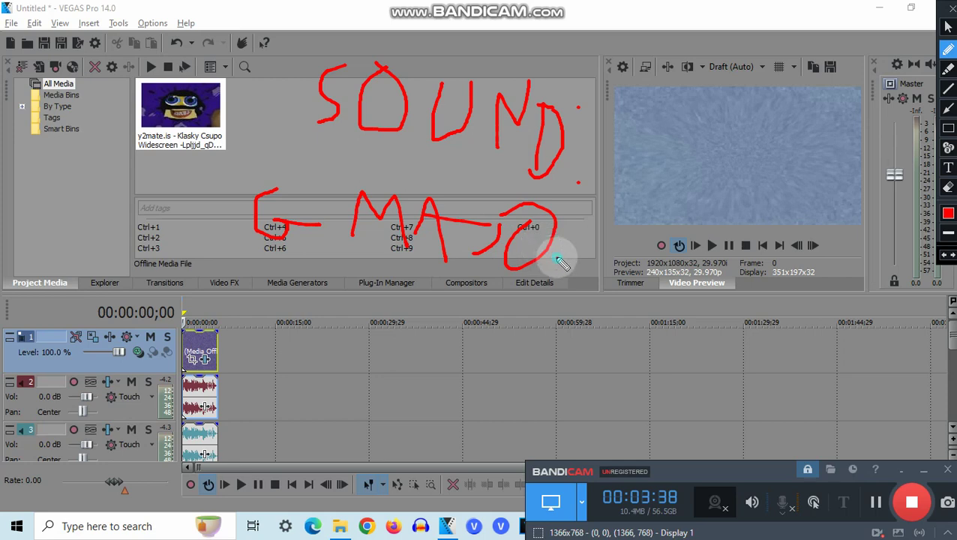
mouse_move(559, 259)
mouse_down()
mouse_move(570, 221)
mouse_move(579, 228)
mouse_move(569, 238)
mouse_move(595, 267)
mouse_up()
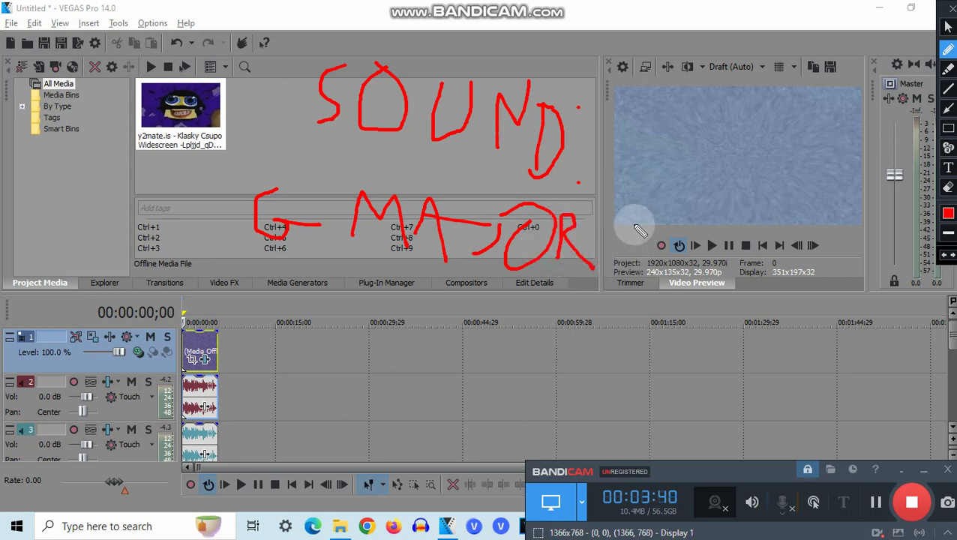
- Handwrite "PITCH: -5" in red below "G MAJOR", and close the screen drawing mode
drag(290, 275, 291, 318)
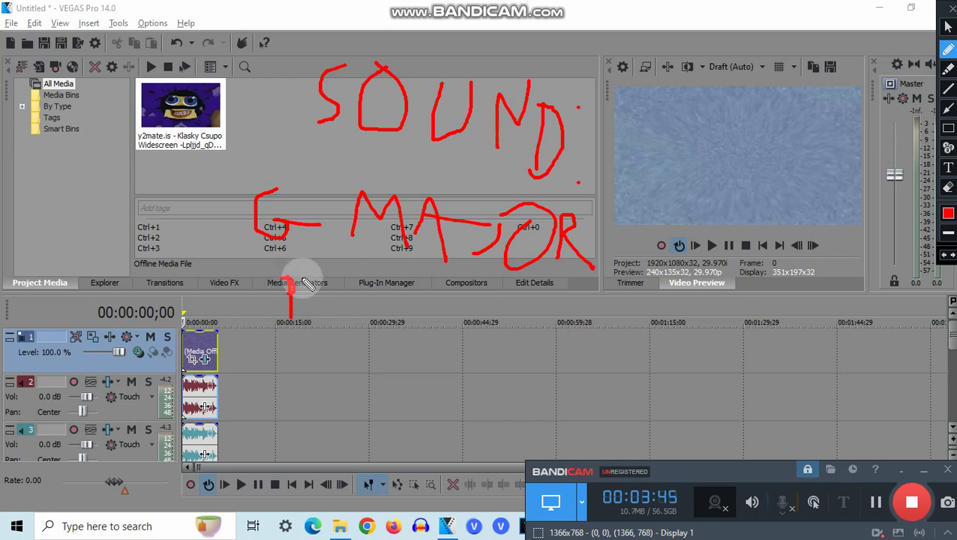
drag(307, 279, 308, 319)
mouse_move(334, 278)
mouse_down()
mouse_move(360, 278)
mouse_move(347, 319)
mouse_up()
mouse_move(409, 282)
mouse_down()
mouse_move(375, 319)
mouse_move(409, 330)
mouse_up()
drag(434, 255, 436, 352)
mouse_move(437, 295)
mouse_down()
mouse_move(465, 300)
mouse_move(462, 337)
mouse_up()
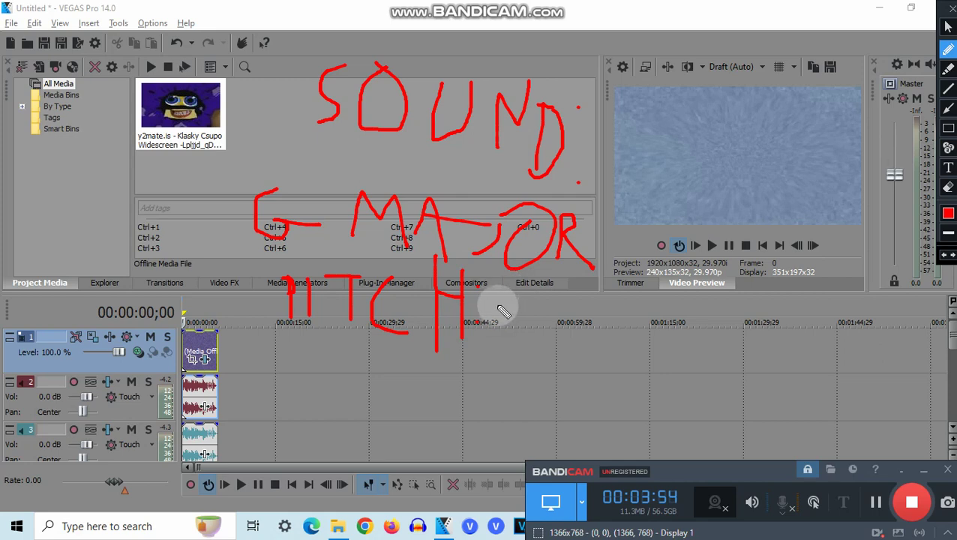
mouse_move(497, 303)
mouse_down()
mouse_move(555, 317)
mouse_move(551, 284)
mouse_move(551, 314)
mouse_move(596, 337)
mouse_move(545, 352)
mouse_up()
click(650, 339)
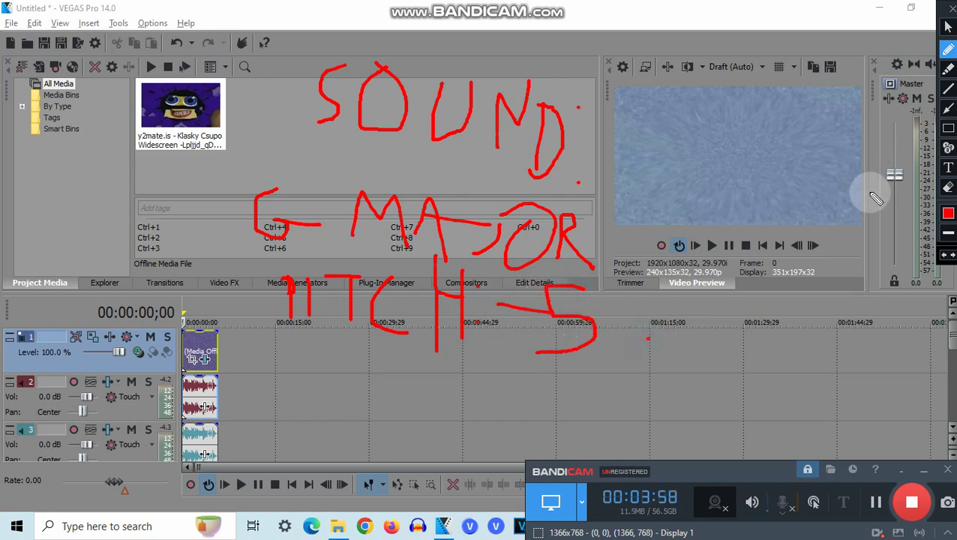
click(953, 7)
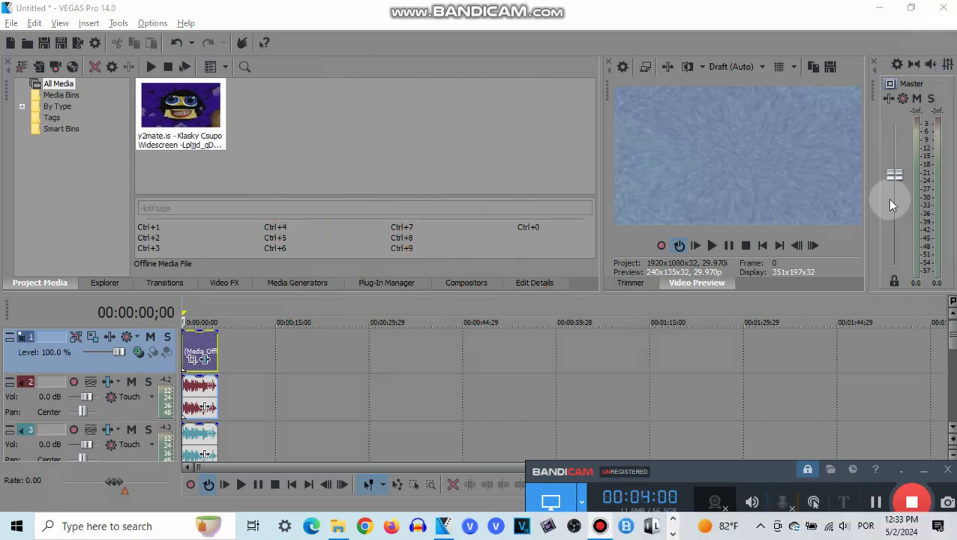